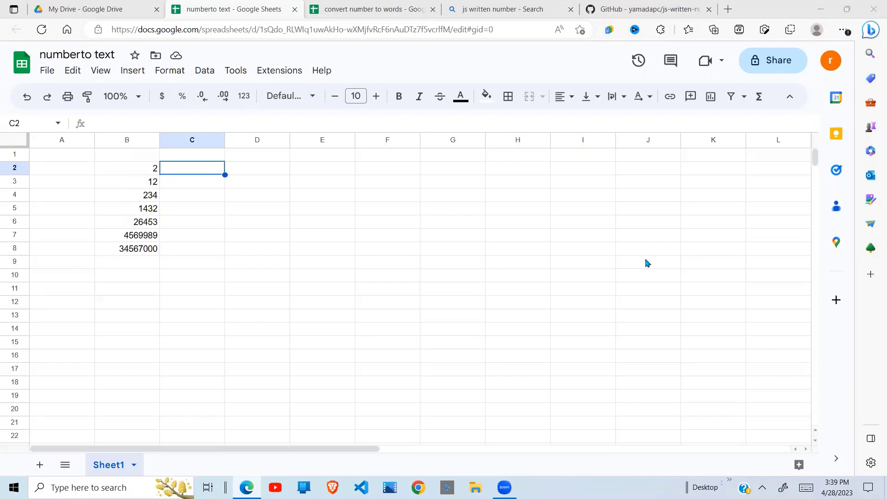
Step: Enter the formula =NumberToText(B2) in cell C2
click(303, 319)
click(216, 263)
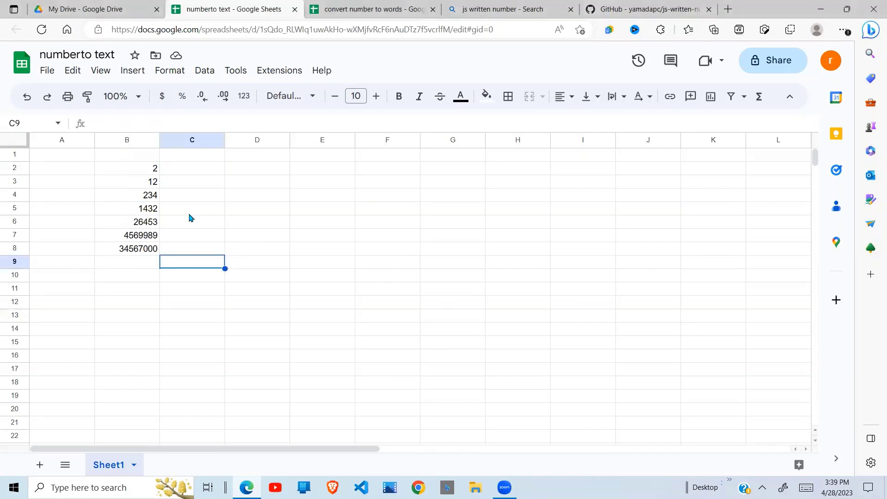
click(190, 173)
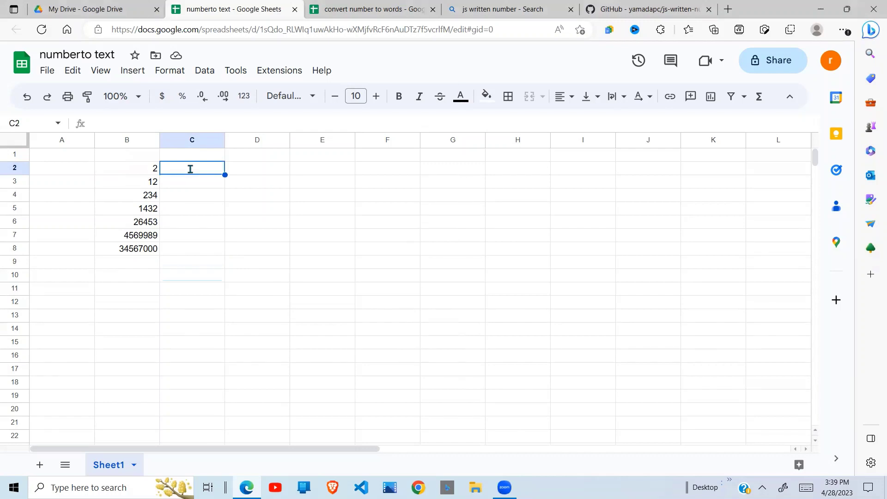
text(=Num)
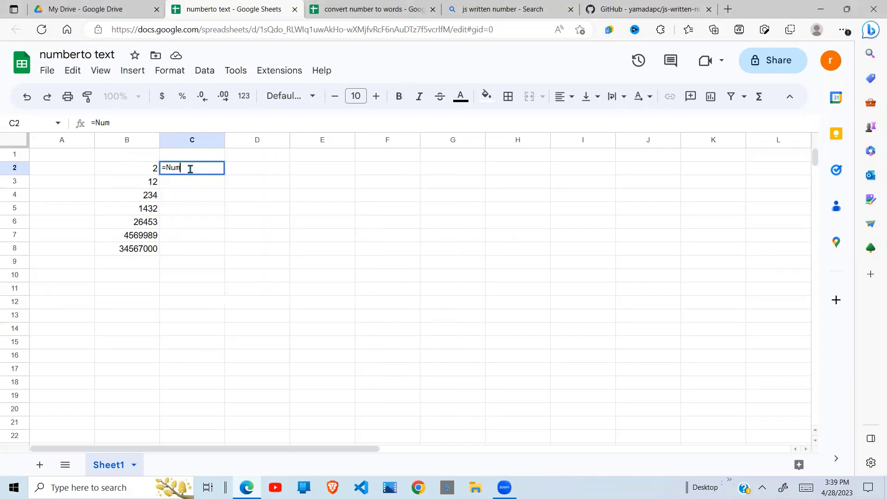
text(berToT)
text(e)
text(xt()
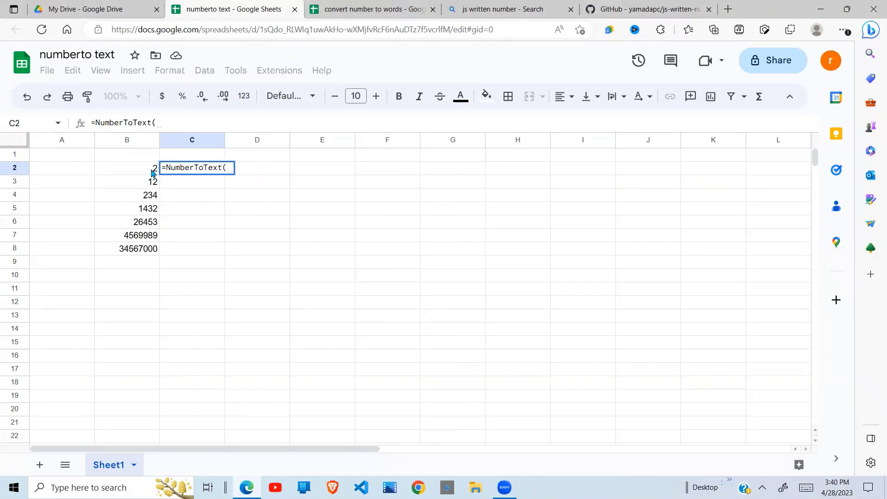
click(152, 173)
text())
key(Return)
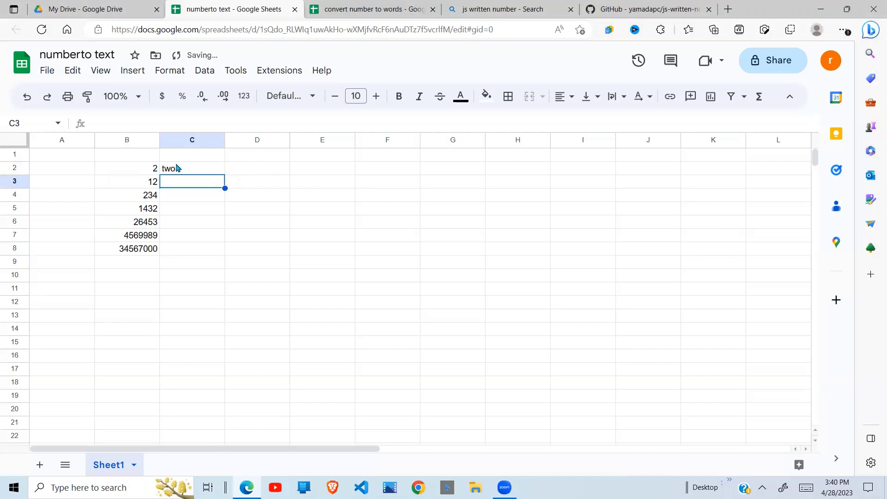
Step: Fill the NumberToText formula down from C2 through C8
click(168, 173)
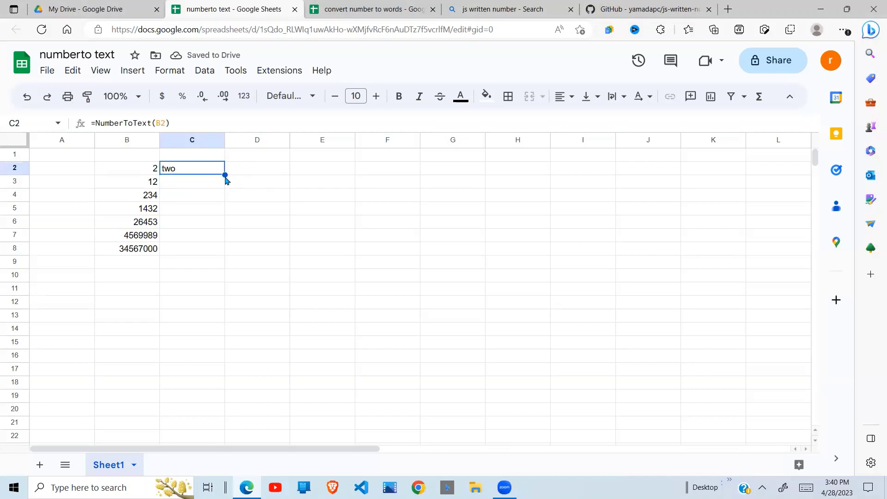
drag(224, 175, 226, 252)
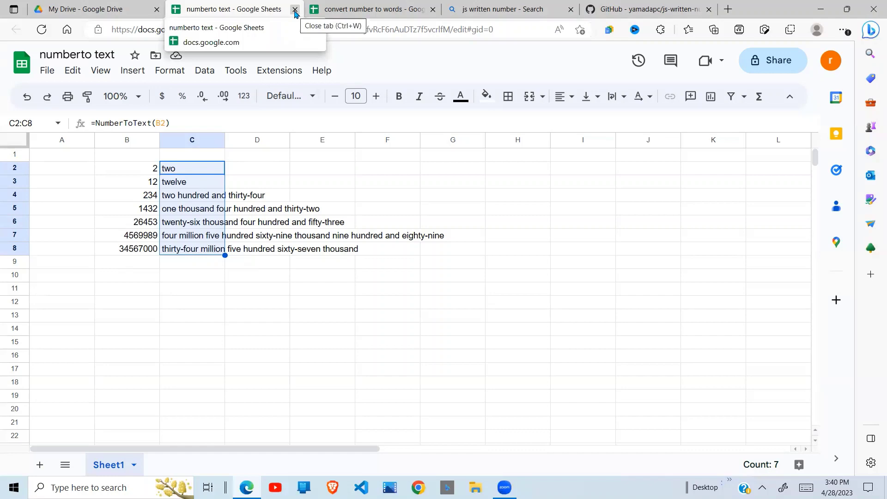
Step: Close the finished spreadsheet, view the convert number to words sheet, then go to the js written number search results
click(295, 14)
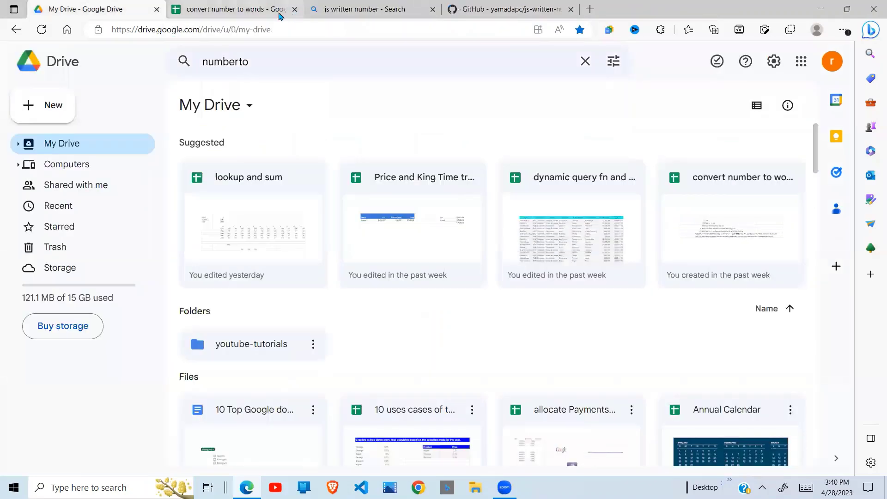
click(253, 11)
click(232, 212)
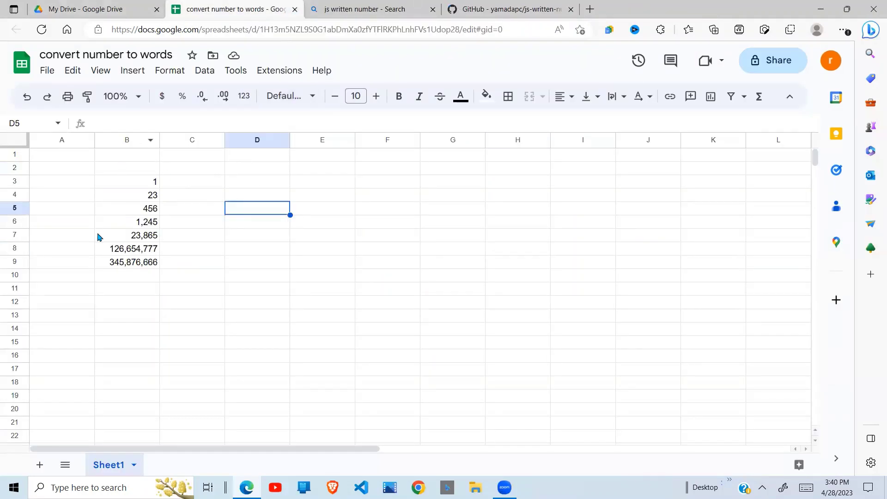
click(183, 266)
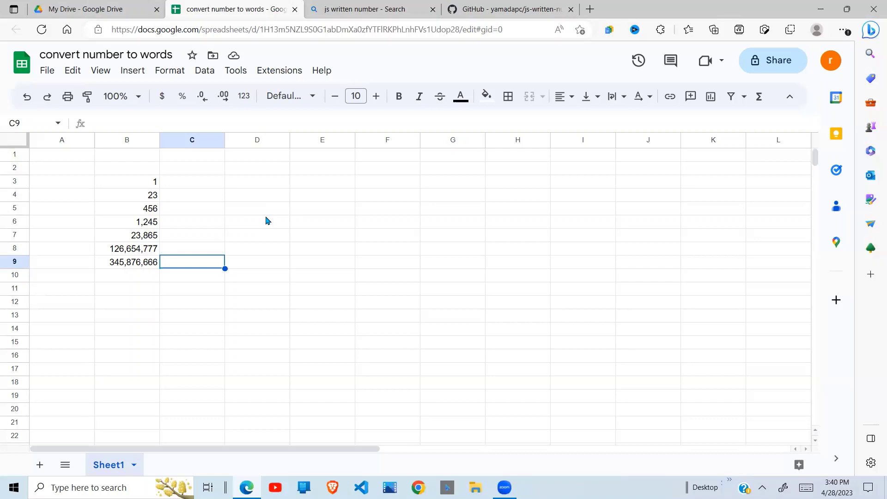
click(363, 14)
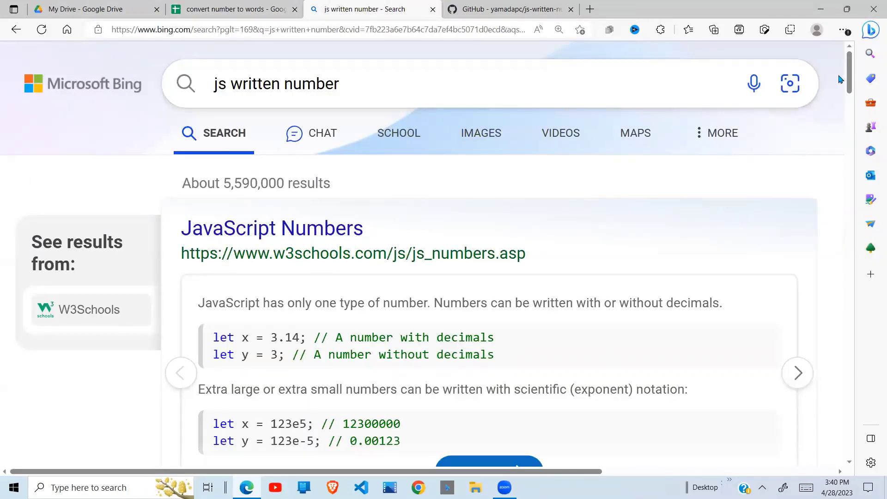
scroll(841, 80, down, 4)
scroll(415, 153, down, 3)
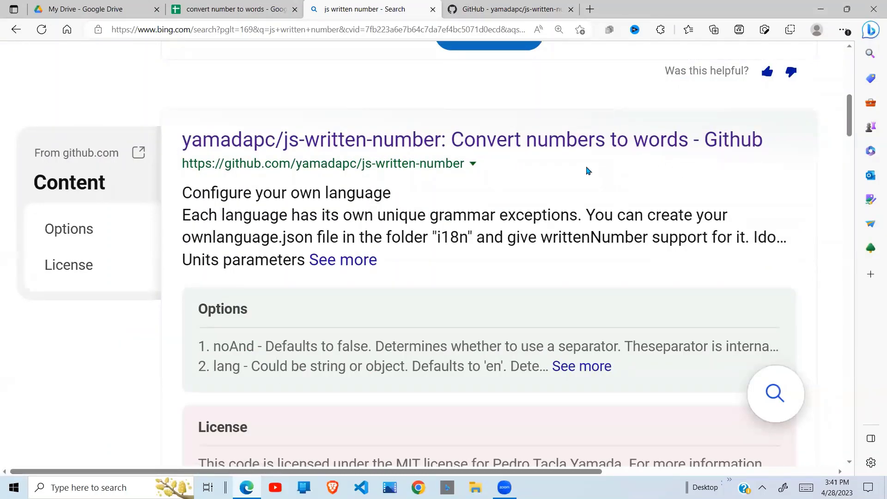
Step: Go to the js-written-number GitHub repository page
click(504, 12)
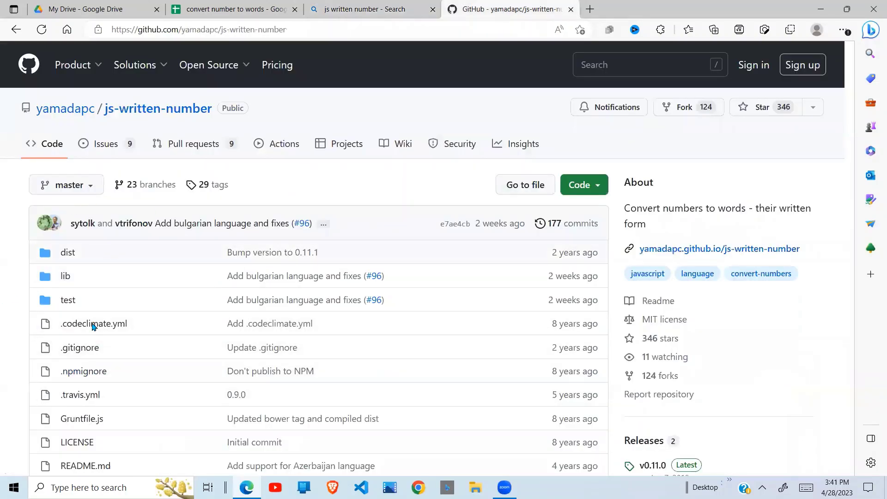
Step: Select all code of dist/written-number.js on GitHub and return to the spreadsheet
click(67, 253)
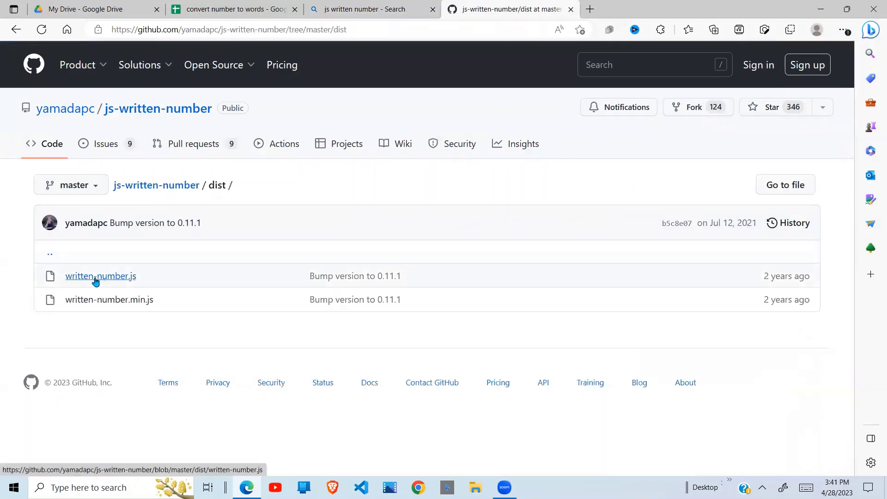
click(96, 280)
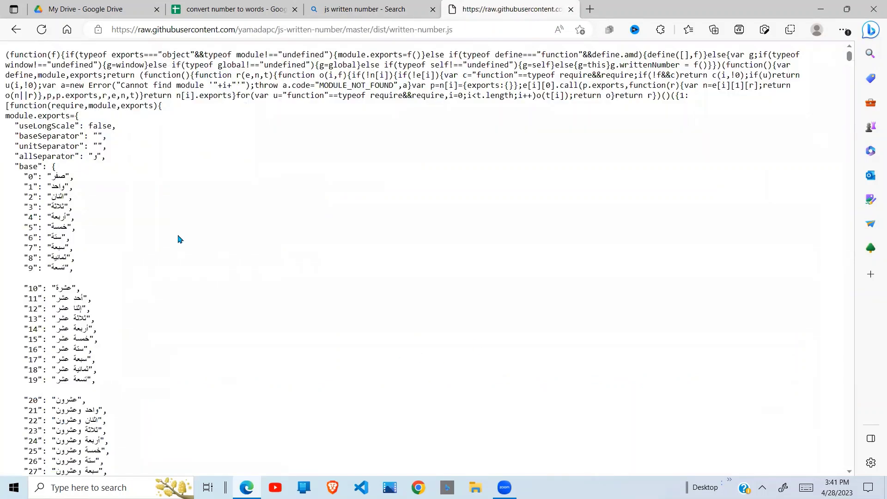
key(ctrl+a)
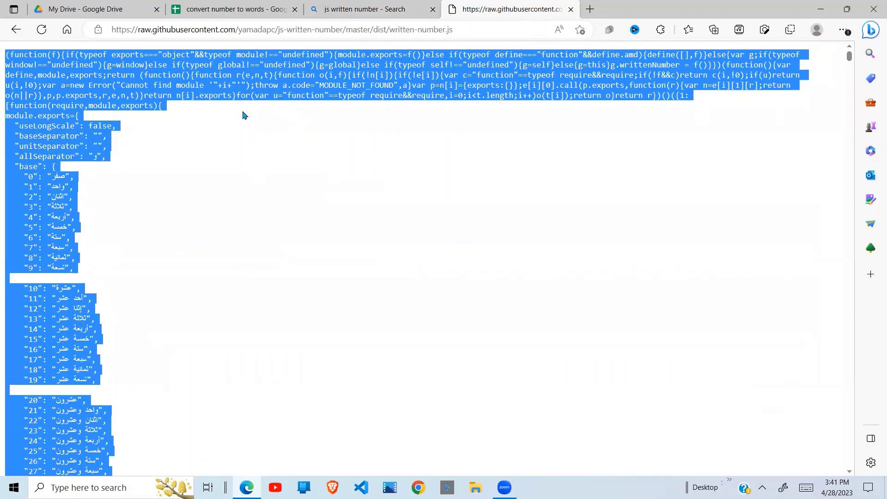
click(241, 9)
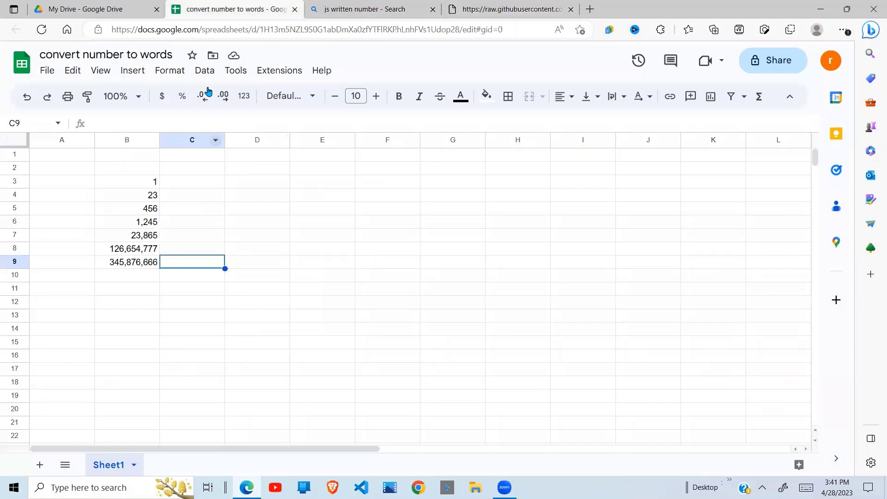
Step: Open Apps Script from the Extensions menu of the spreadsheet
click(287, 72)
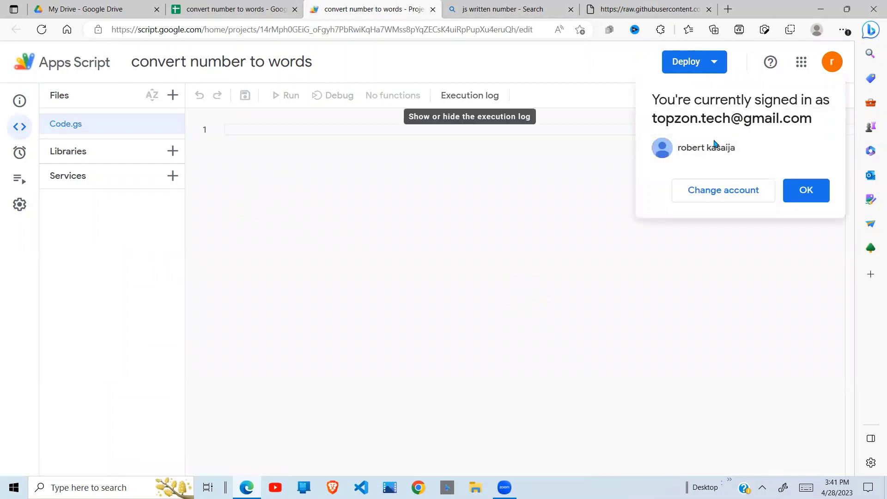
Step: Write an empty function NumberToText(){ } in Code.gs and save the project
click(808, 191)
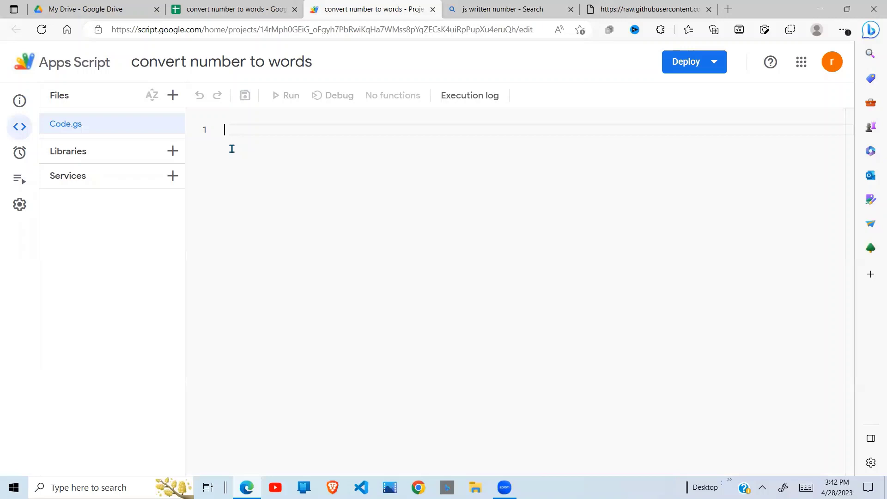
text(functi)
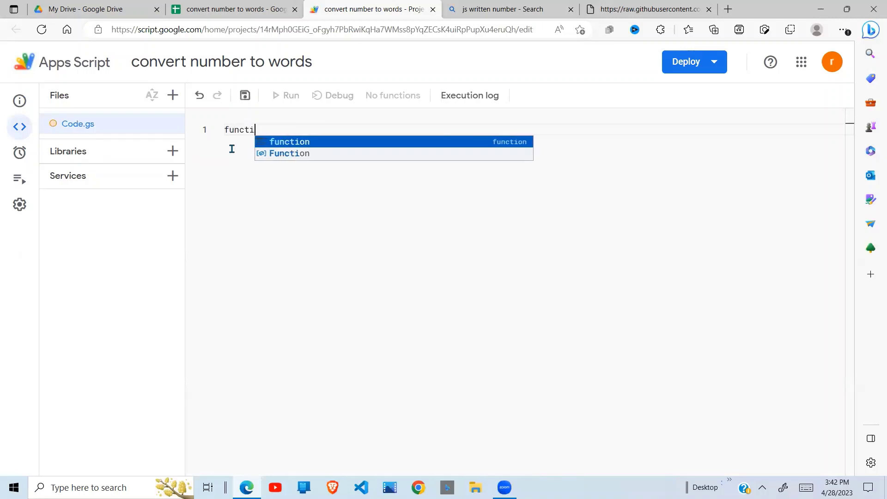
text(on )
text(nu)
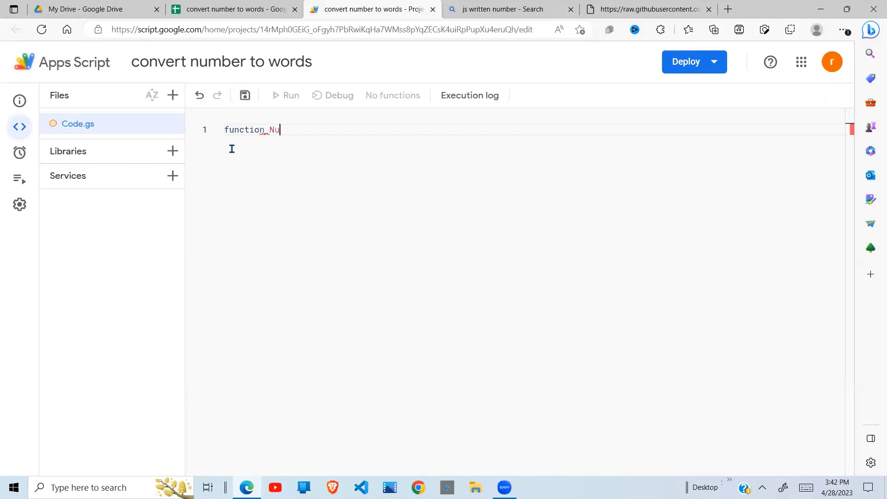
text(m)
key(BackSpace)
key(BackSpace)
key(BackSpace)
text(Number)
text(ToTex)
text(t())
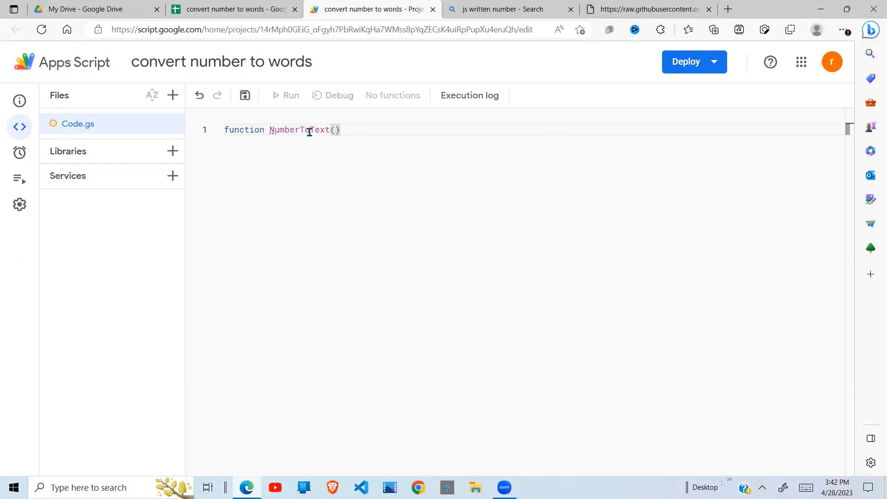
text({)
key(Return)
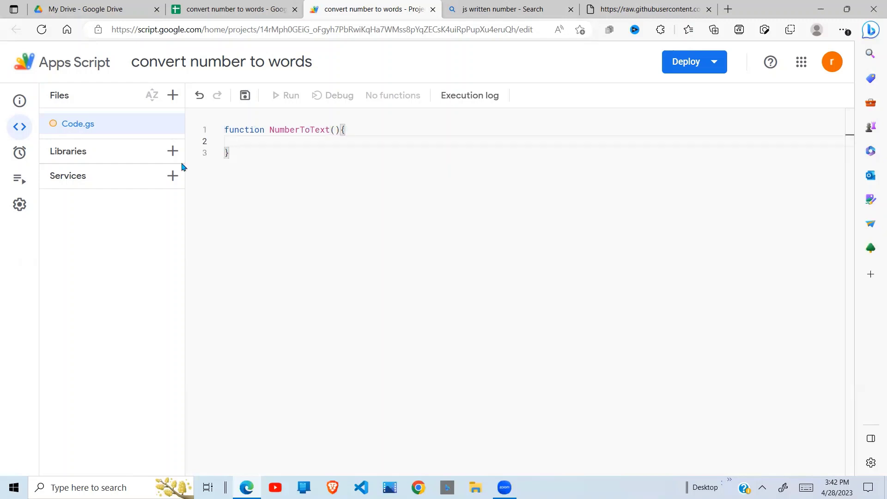
click(276, 188)
key(ctrl+s)
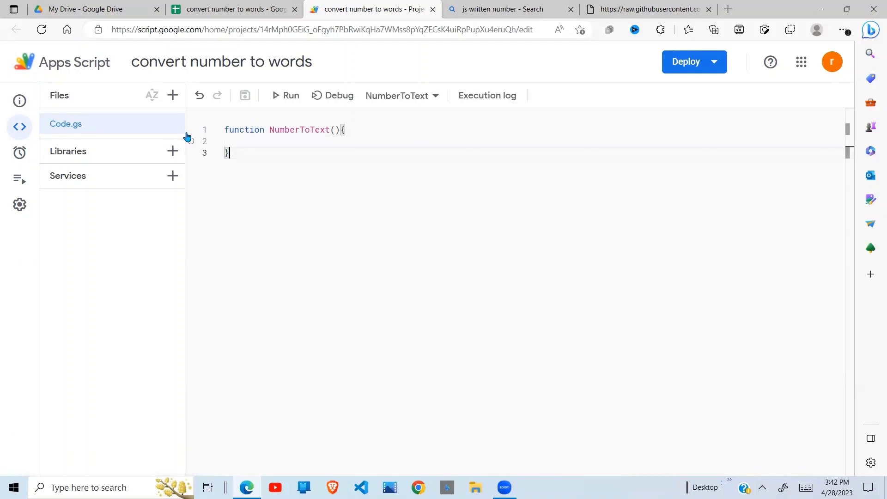
Step: Add a new script file to the Apps Script project
click(173, 99)
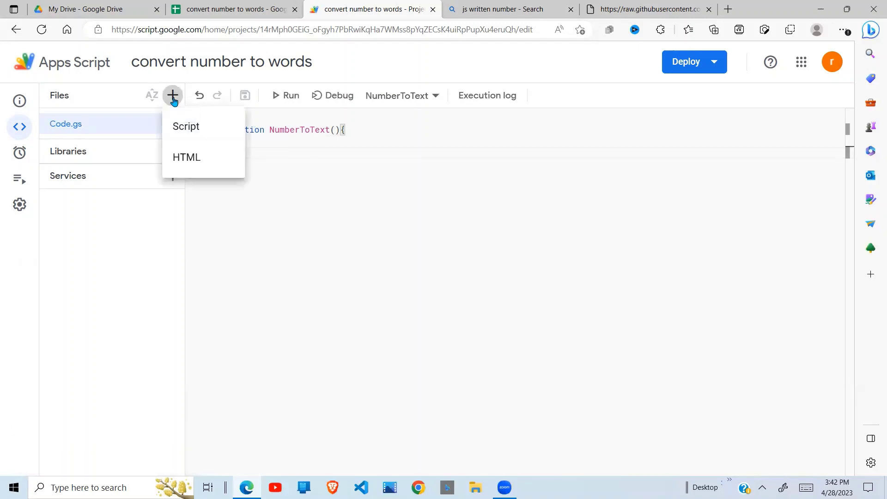
click(188, 131)
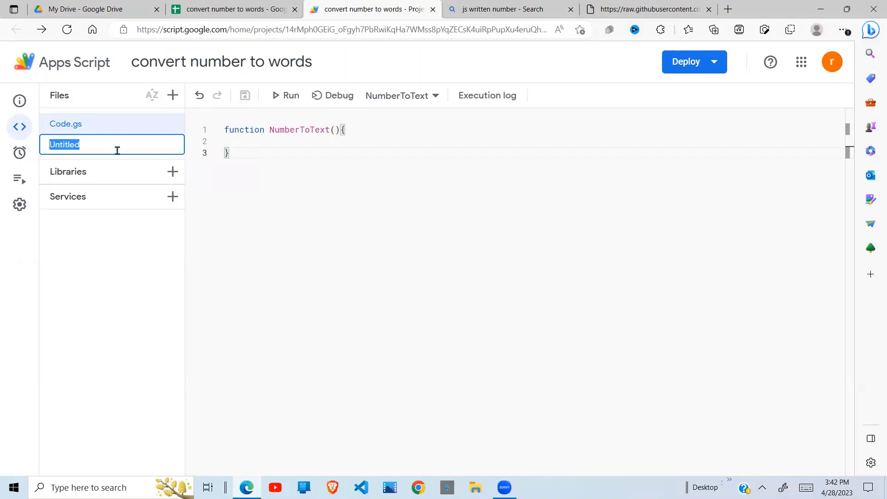
text(js)
text(writtennu)
text(mber)
Step: Name the file jswrittennumber, replace its placeholder with the written-number library code, and save
click(264, 166)
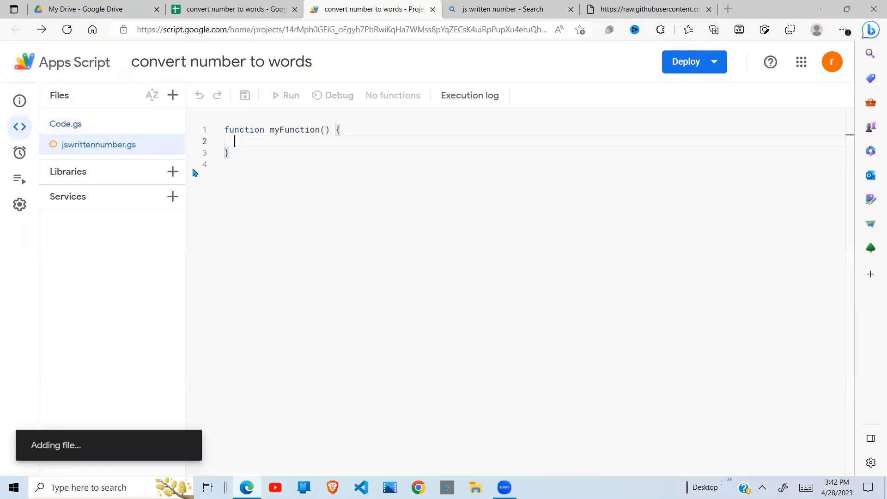
click(271, 153)
drag(244, 175, 225, 130)
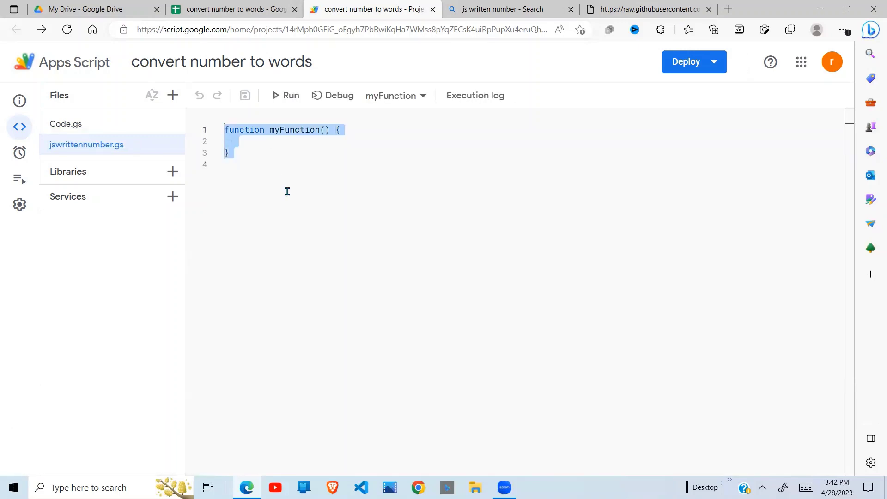
key(ctrl+v)
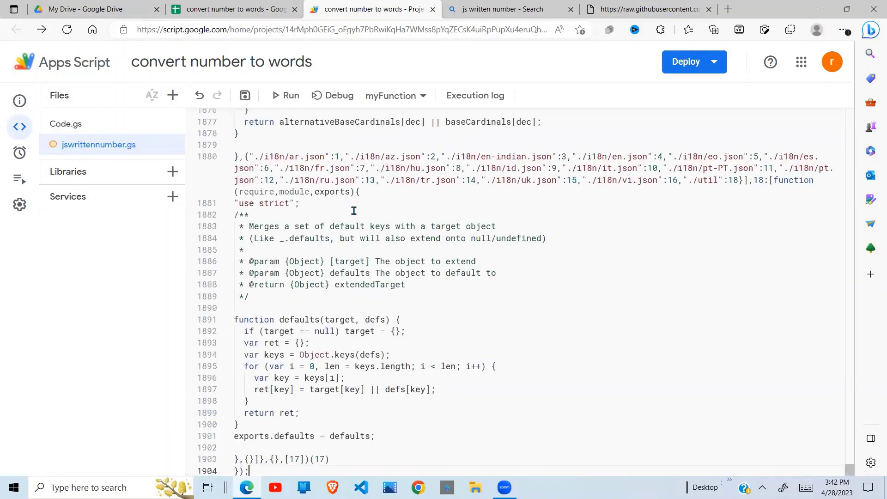
key(ctrl+s)
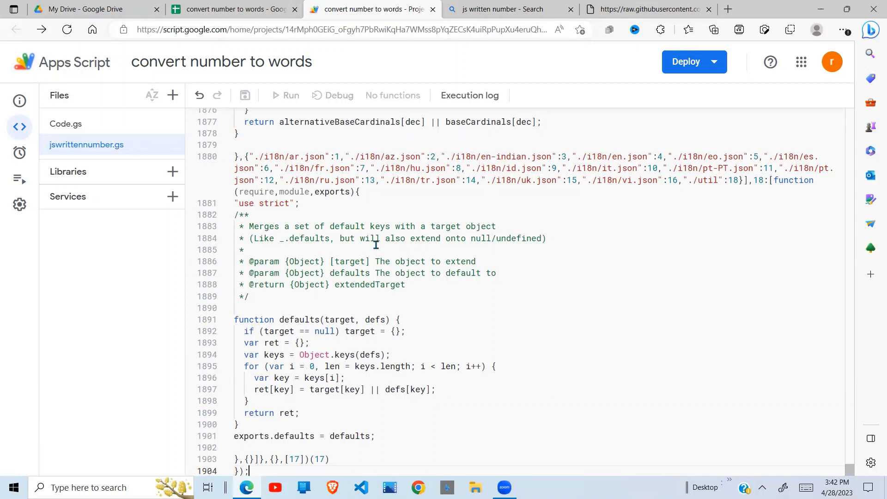
Step: In Code.gs give NumberToText a num parameter and the body return writtenNumber(num);
click(74, 129)
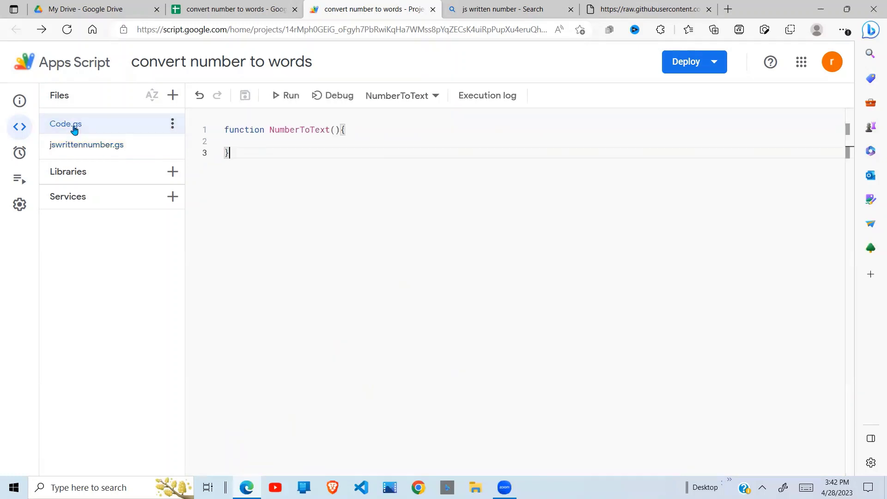
click(287, 140)
click(338, 129)
text(nu)
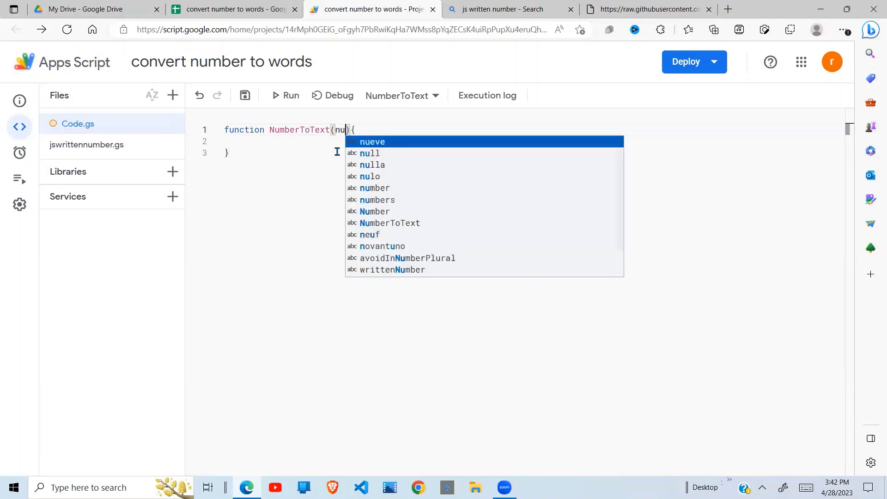
text(m)
click(384, 129)
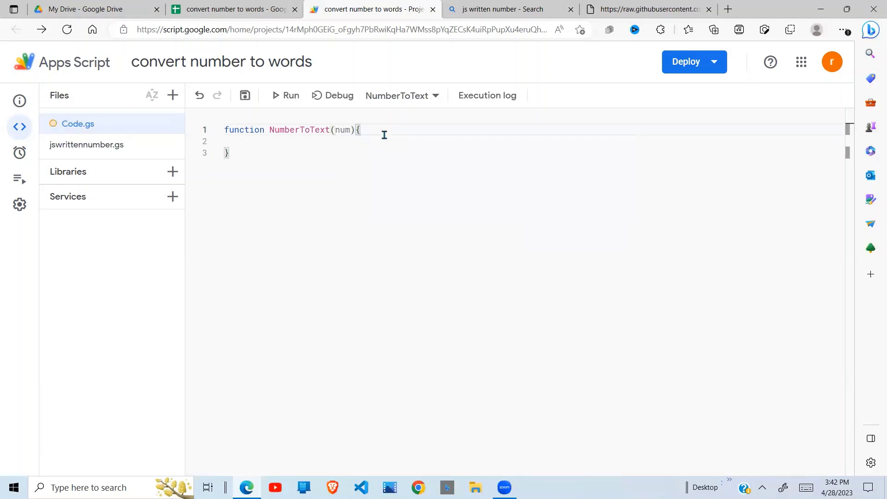
key(Return)
key(Return)
text(re)
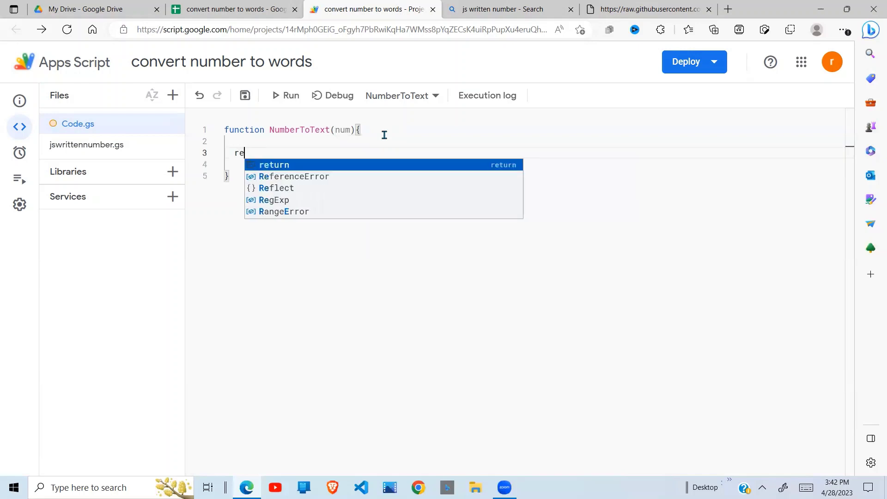
text(tru)
key(BackSpace)
key(BackSpace)
text(urn )
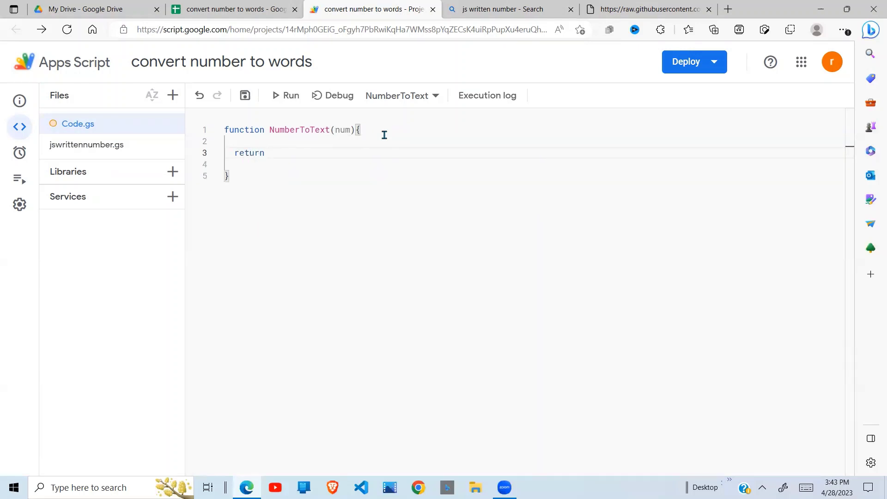
text(written)
text(Numb)
text(er()
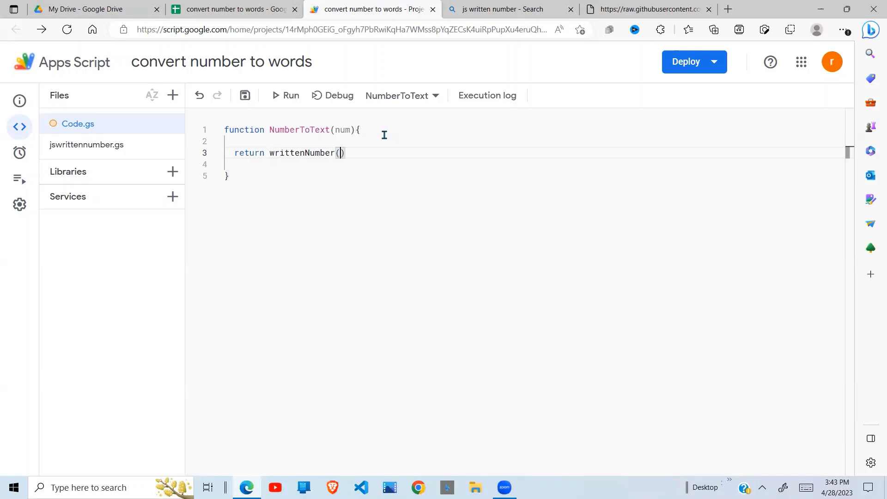
text(num)
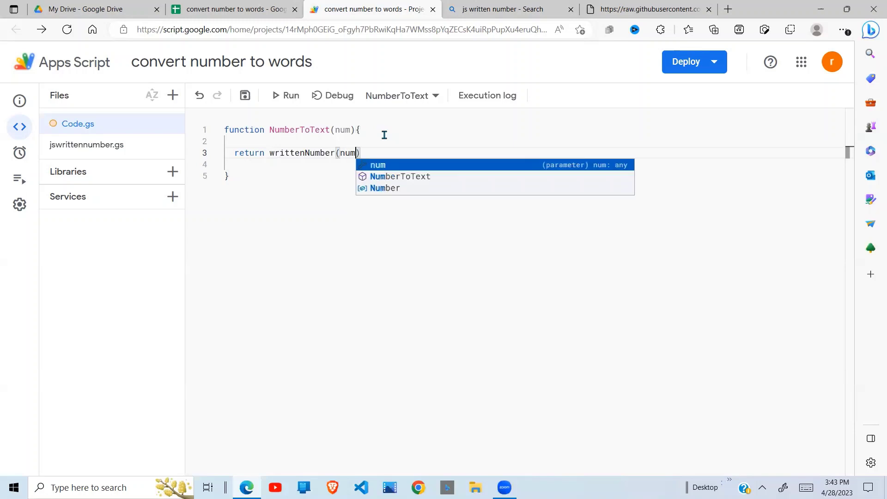
text())
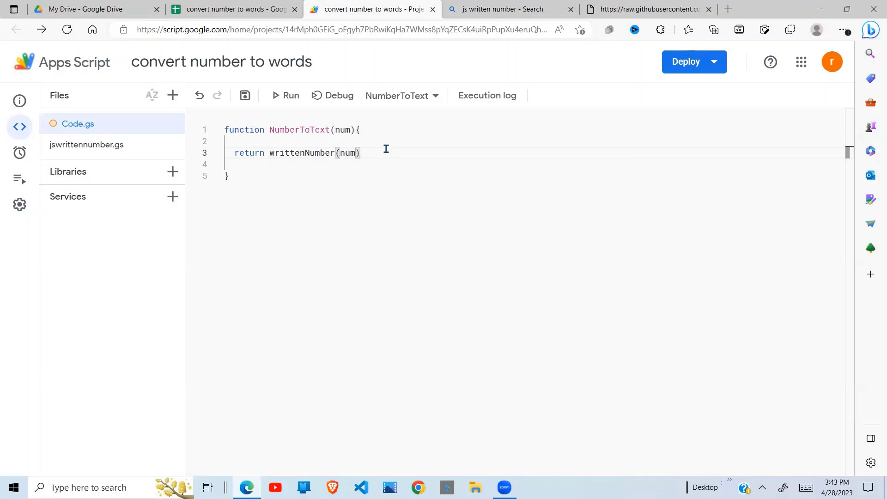
click(637, 10)
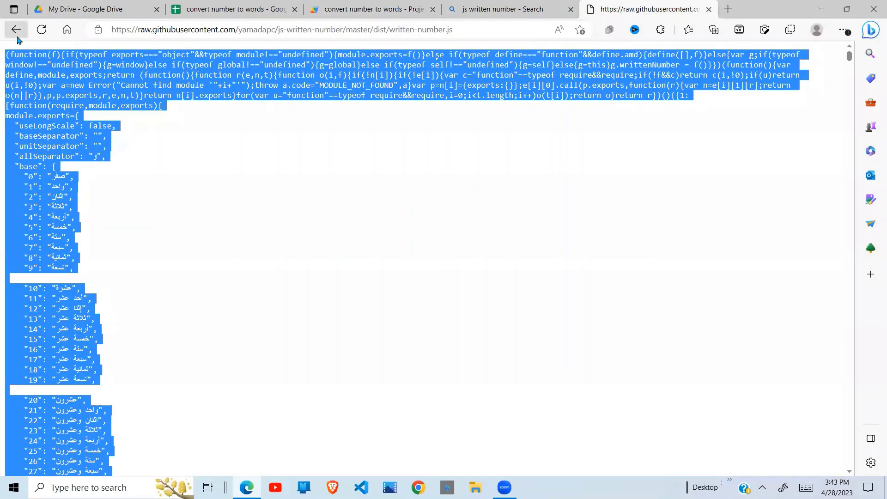
click(17, 31)
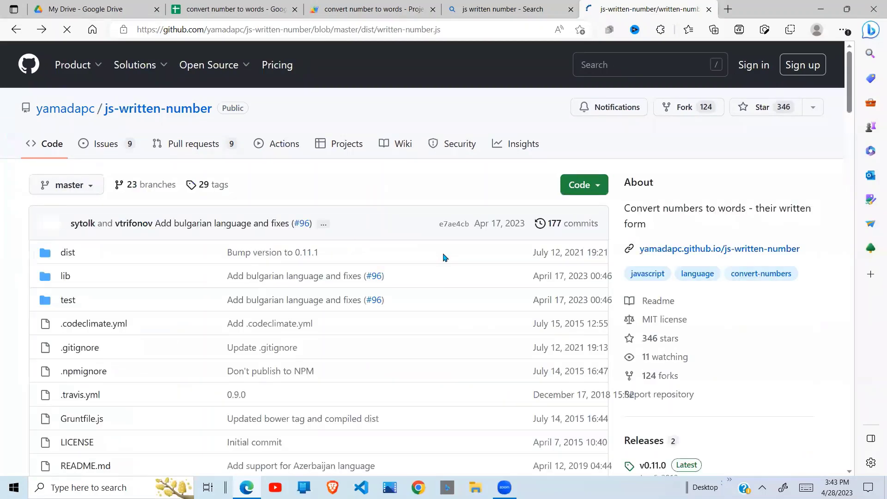
scroll(835, 160, down, 1)
scroll(835, 163, down, 5)
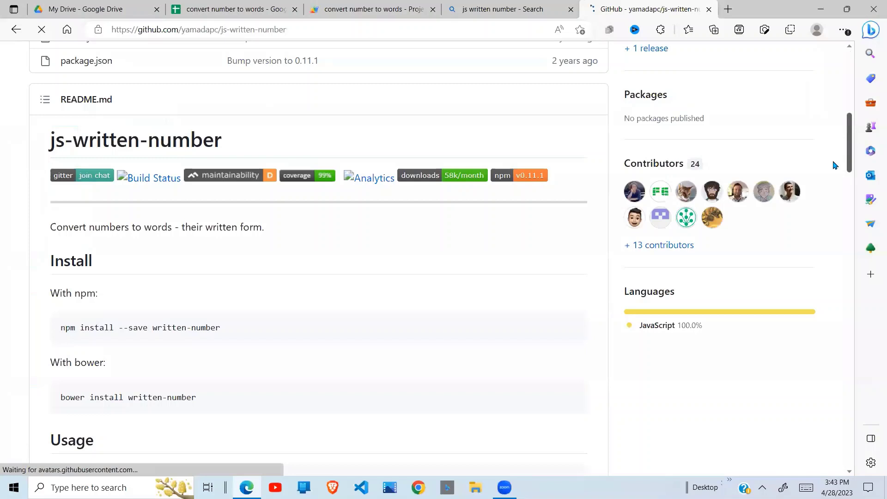
scroll(832, 173, down, 1)
scroll(827, 190, down, 3)
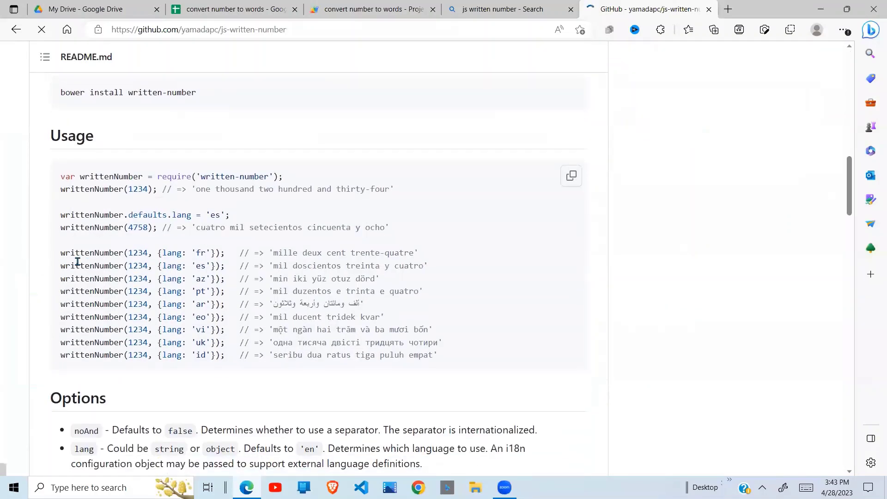
drag(63, 254, 147, 255)
drag(65, 227, 155, 228)
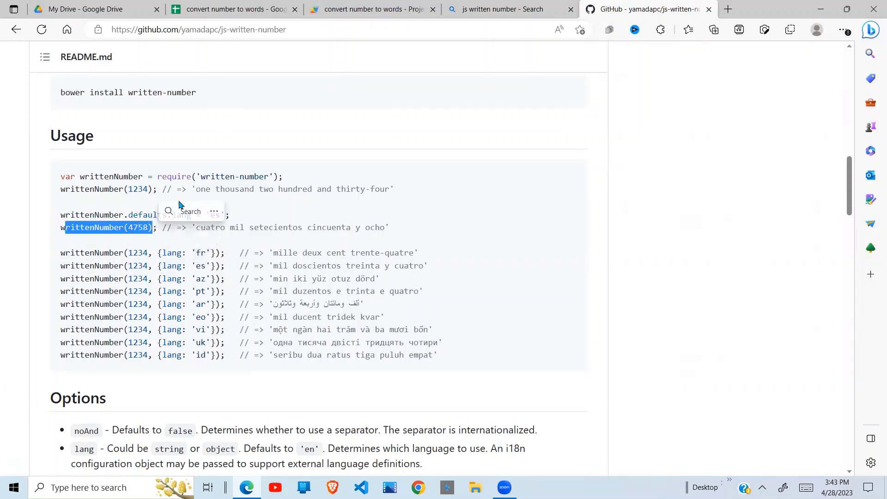
click(362, 10)
click(285, 161)
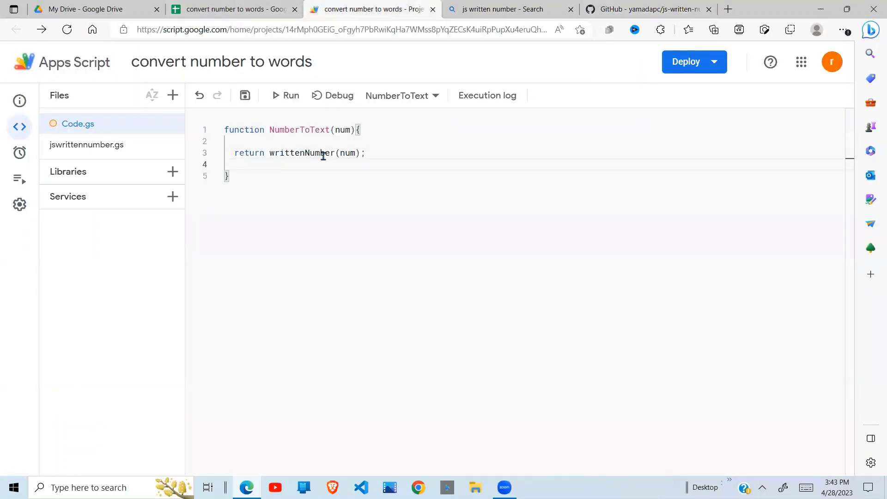
Step: Save the script project, select the NumberToText name, and return to the spreadsheet
click(340, 153)
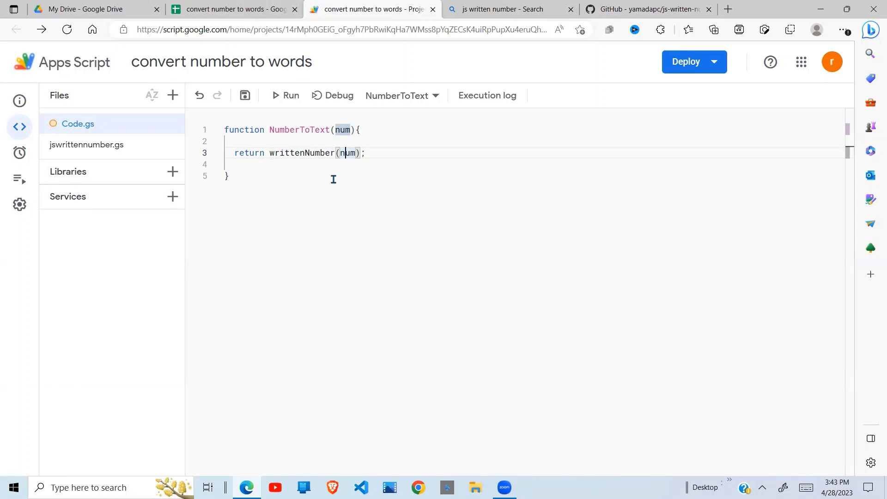
key(ctrl+s)
double_click(331, 130)
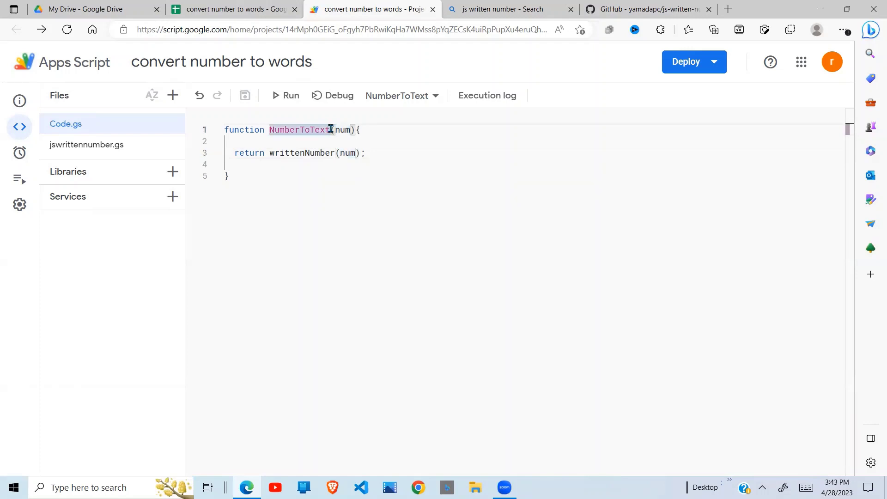
drag(330, 129, 270, 129)
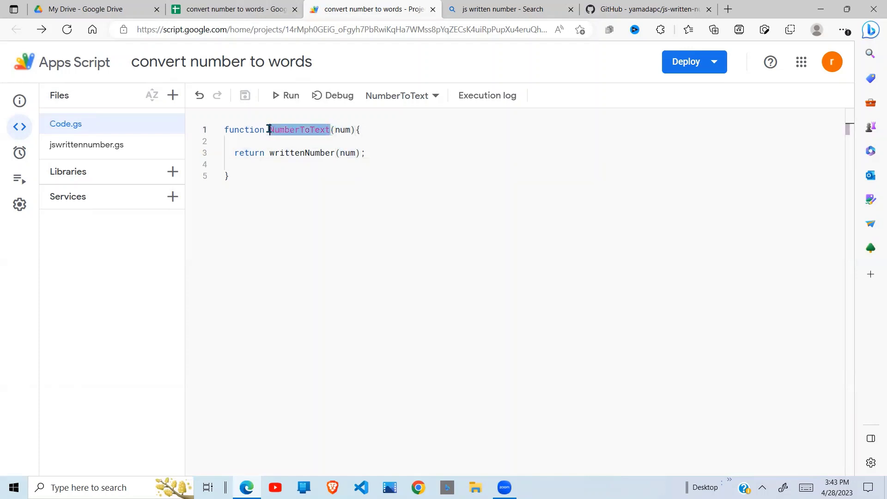
click(241, 12)
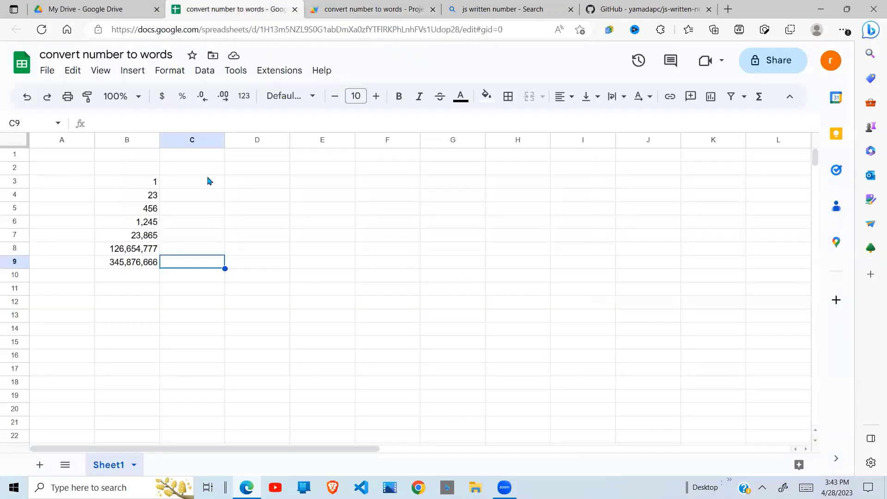
Step: Enter =NumberToText(B3) in C3 so the 1 in B3 shows as "one"
click(210, 181)
text(=)
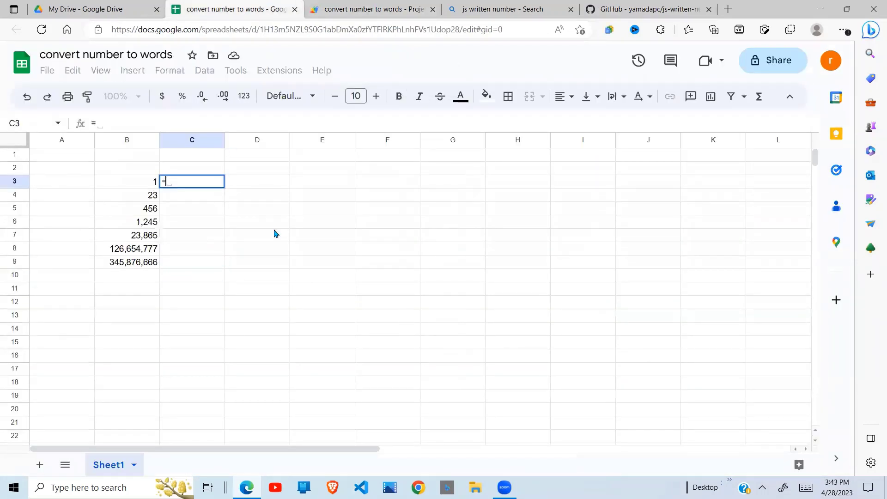
text(NumberToText)
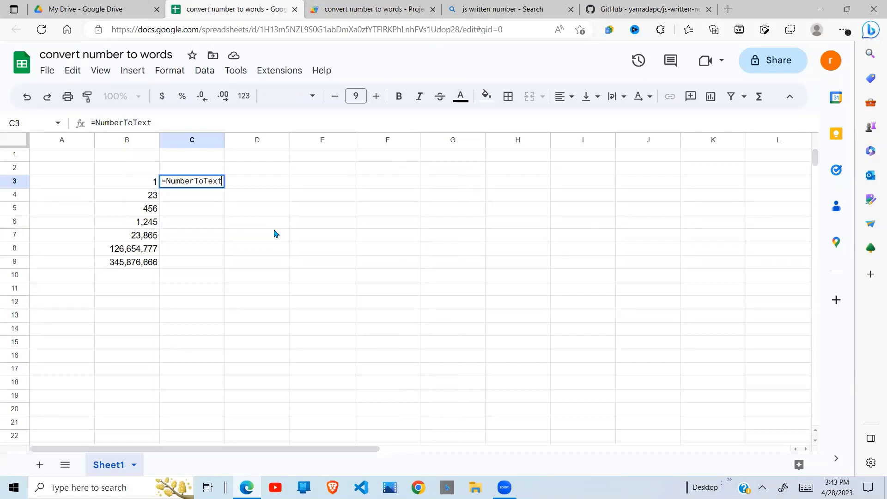
text(()
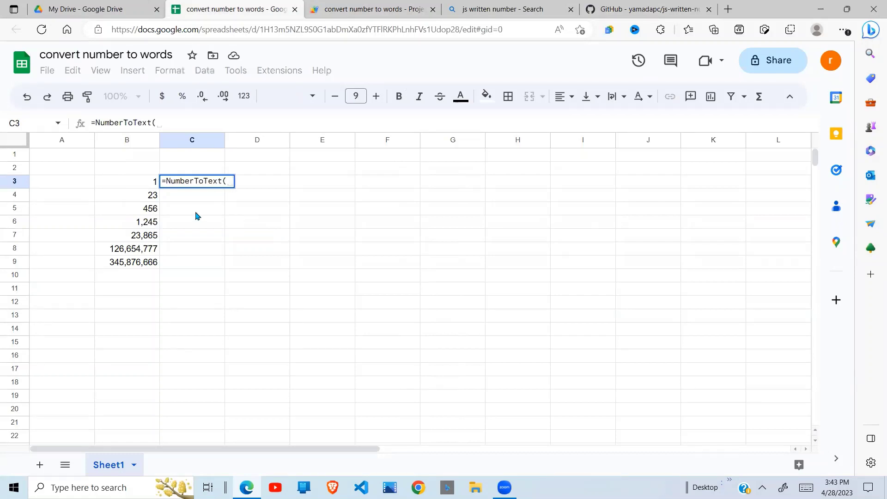
click(148, 187)
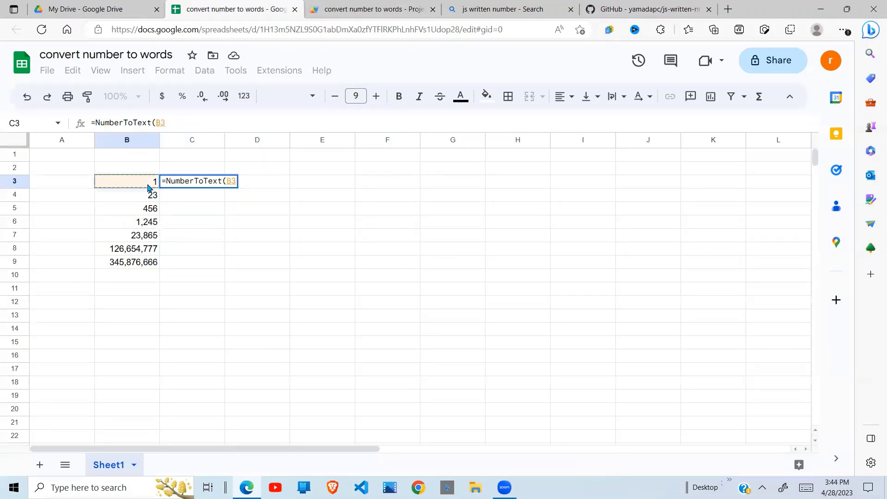
text())
key(Return)
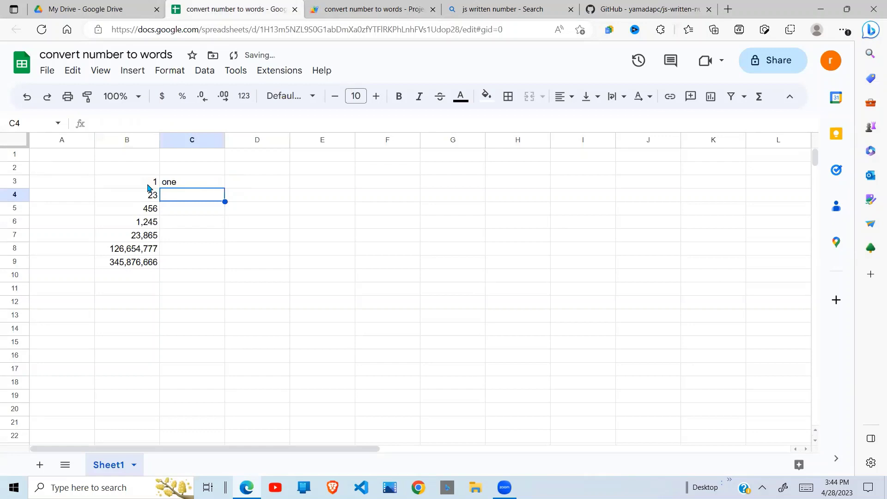
Step: Fill the NumberToText formula from C3 down through C9 for all column B numbers
click(200, 183)
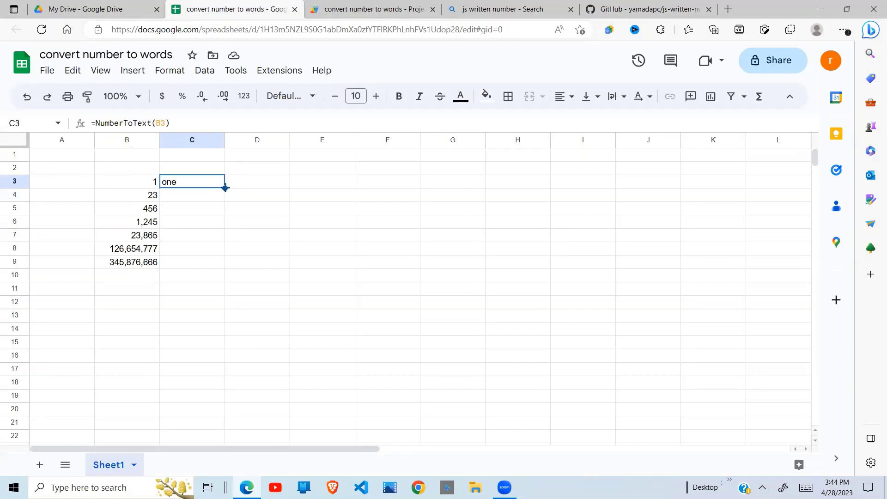
mouse_move(225, 188)
mouse_down()
mouse_move(217, 261)
mouse_move(256, 257)
mouse_up()
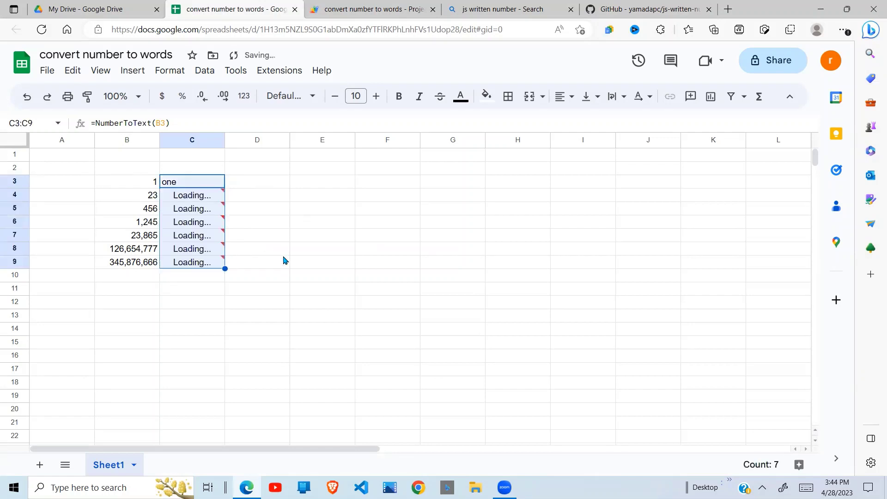